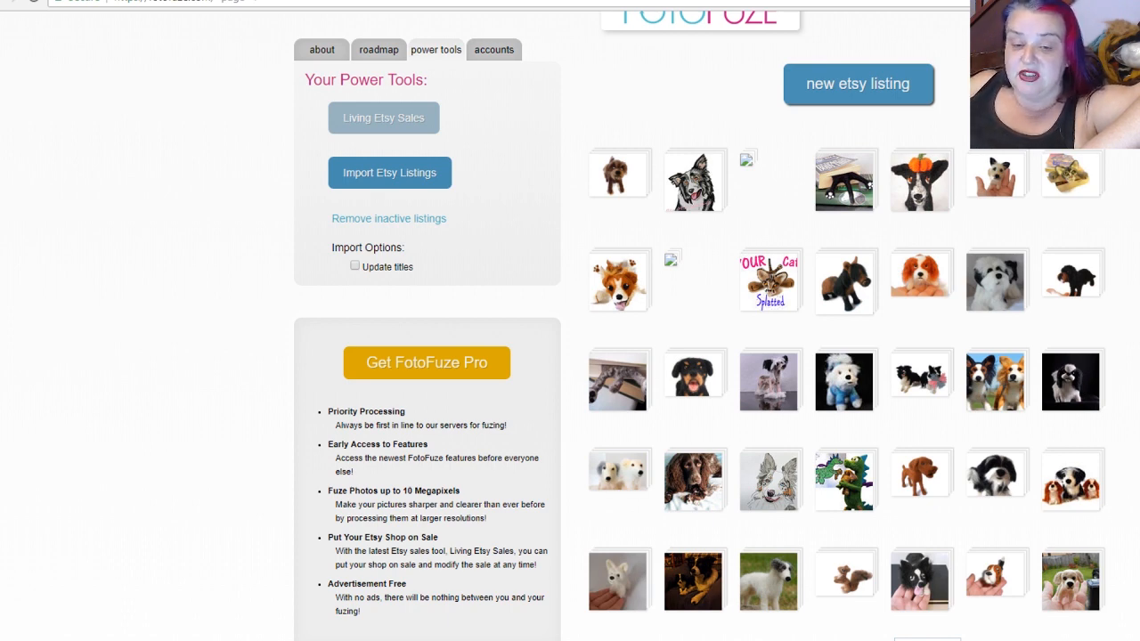
Step: Expand the needle felted Dragon sculpture listing and open its last photo for editing
{"action": "left_click", "coordinate": [828, 496]}
{"action": "scroll", "coordinate": [980, 525], "scroll_direction": "down", "scroll_amount": 3}
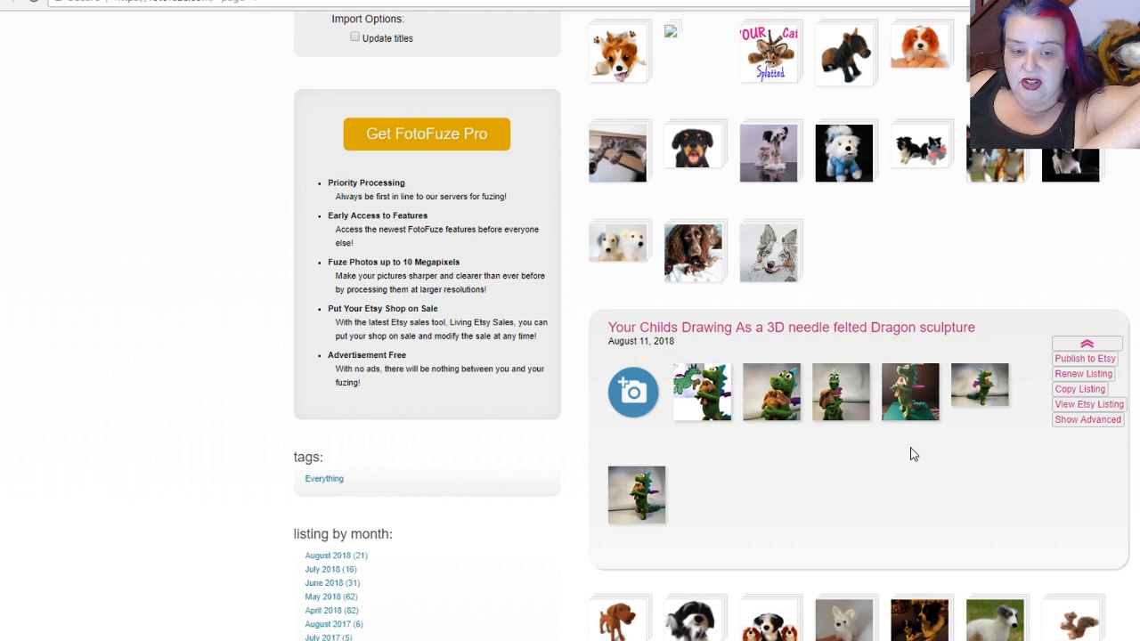
{"action": "left_click", "coordinate": [637, 495]}
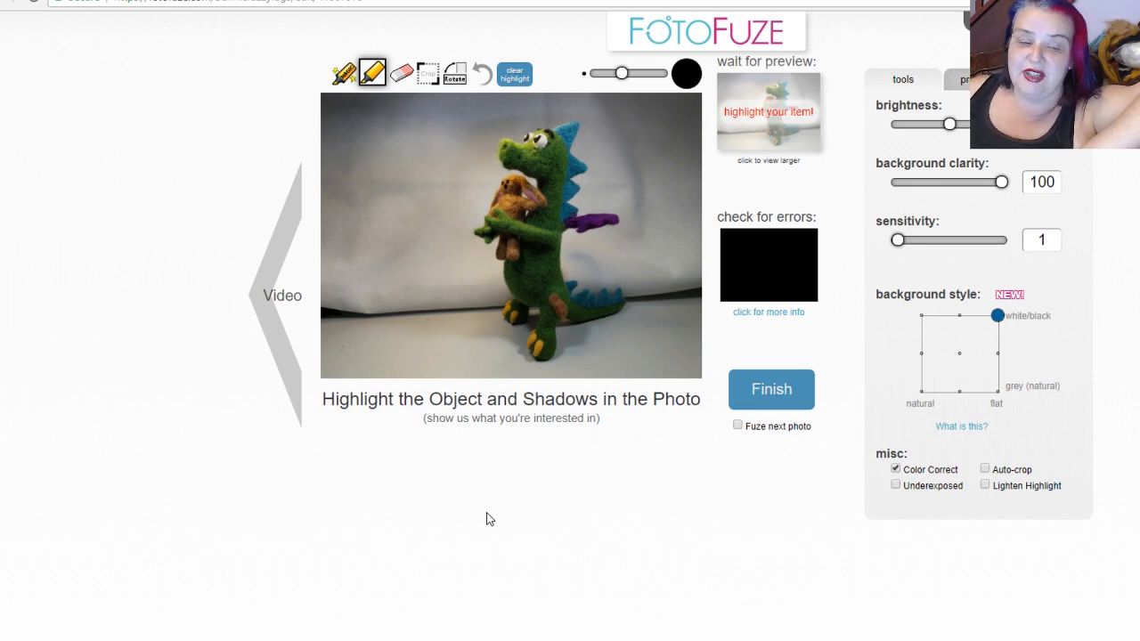
Step: Reduce the brush size slightly and mark the dragon's belly with the regular highlighter
{"action": "left_click", "coordinate": [344, 75]}
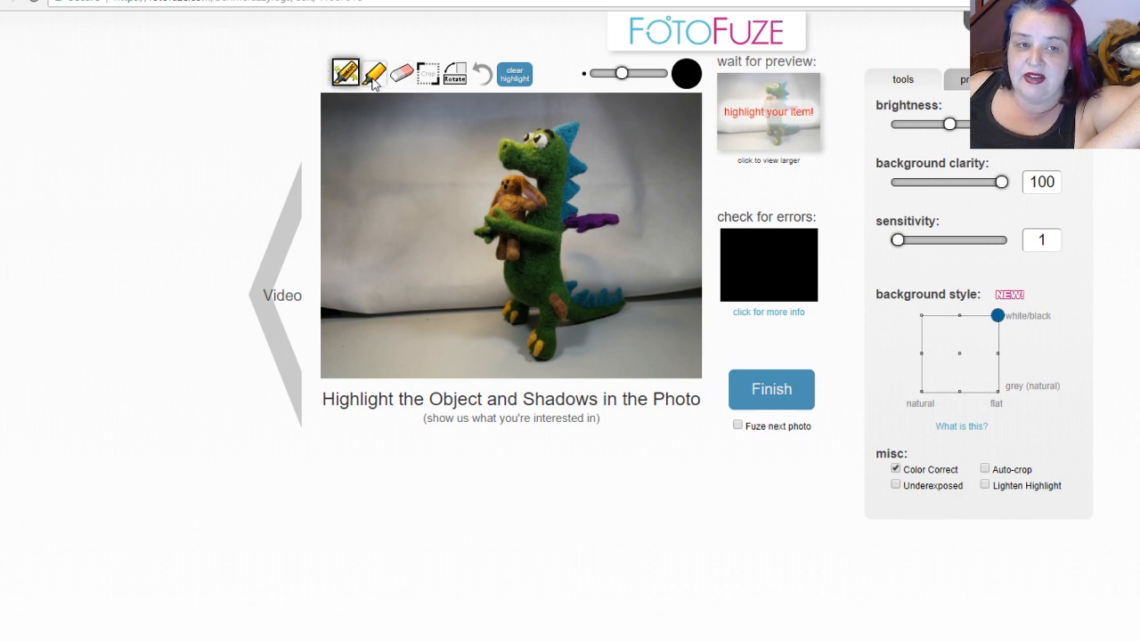
{"action": "left_click", "coordinate": [373, 76]}
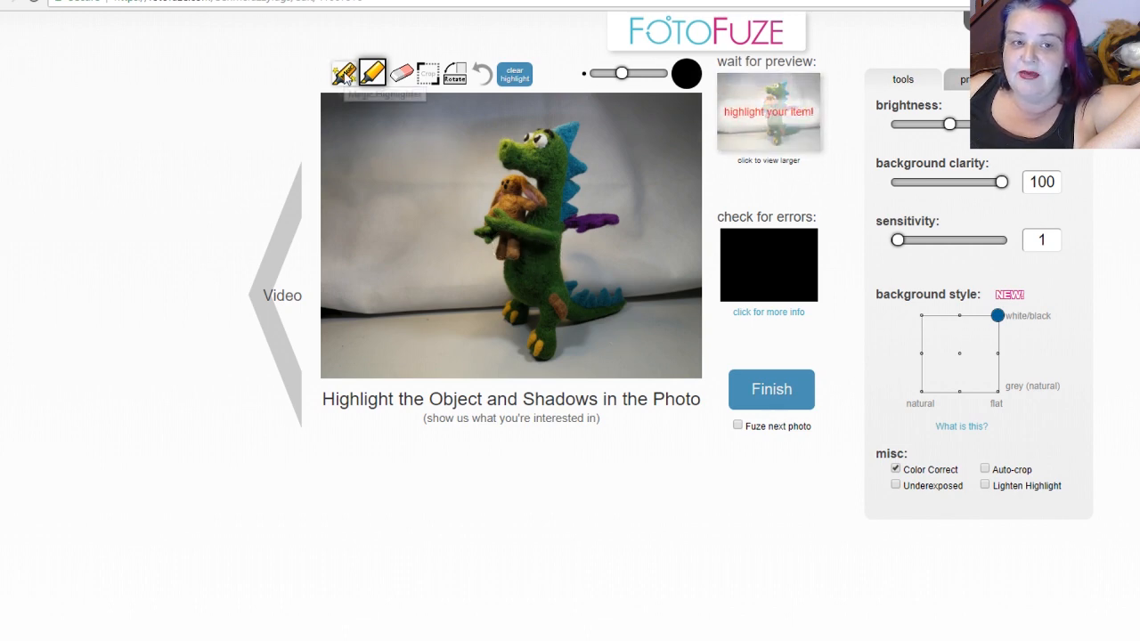
{"action": "left_click_drag", "start_coordinate": [622, 73], "coordinate": [609, 74]}
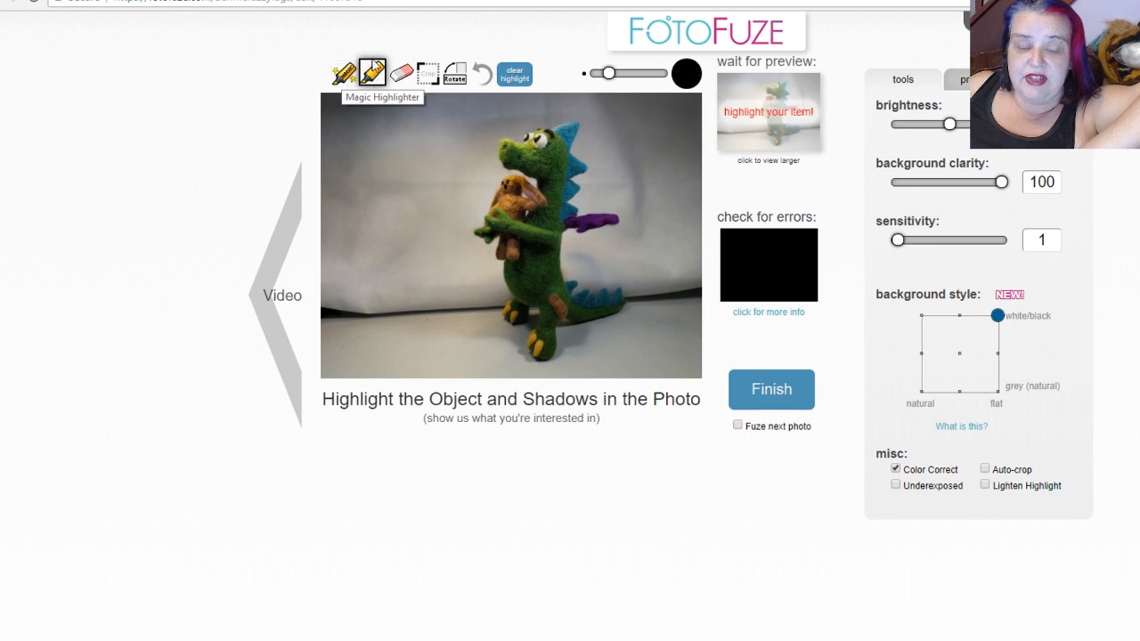
{"action": "left_click_drag", "start_coordinate": [519, 236], "coordinate": [536, 296]}
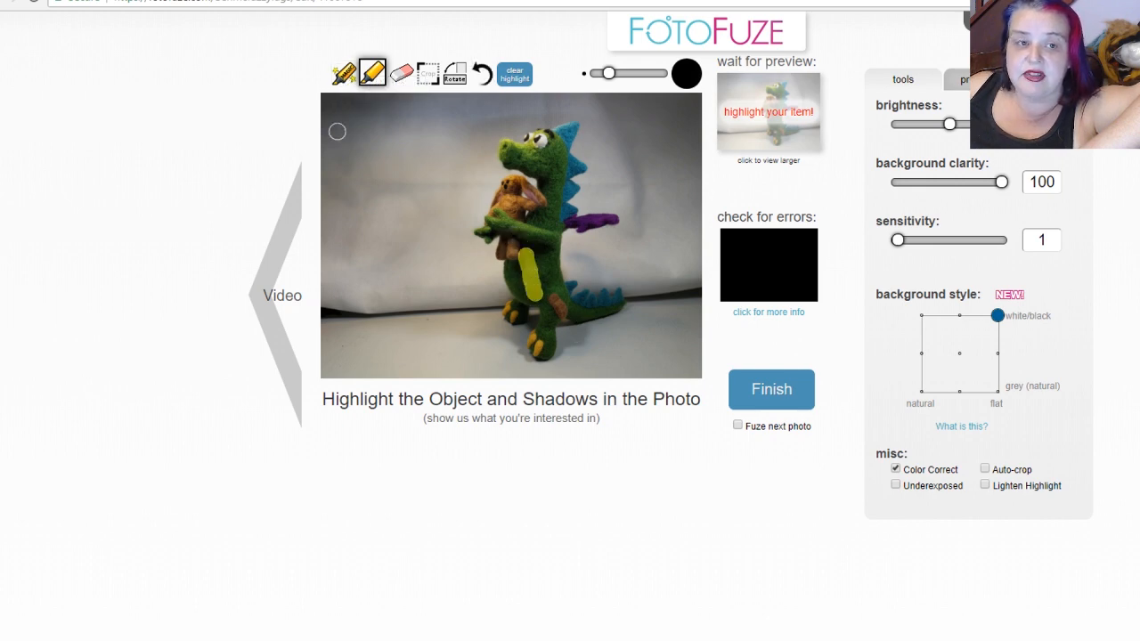
Step: Highlight the dragon's body, head, wing, feet and tail with the Magic Highlighter
{"action": "left_click", "coordinate": [345, 75]}
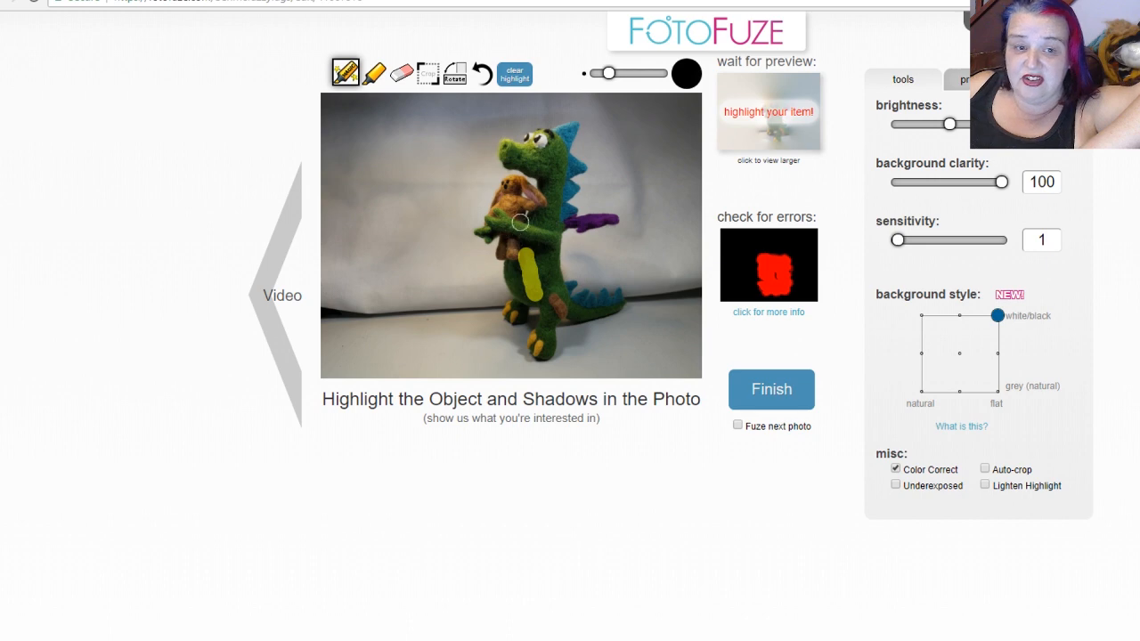
{"action": "mouse_move", "coordinate": [544, 222]}
{"action": "left_mouse_down"}
{"action": "mouse_move", "coordinate": [521, 268]}
{"action": "mouse_move", "coordinate": [526, 298]}
{"action": "mouse_move", "coordinate": [517, 285]}
{"action": "mouse_move", "coordinate": [546, 270]}
{"action": "mouse_move", "coordinate": [543, 283]}
{"action": "left_mouse_up"}
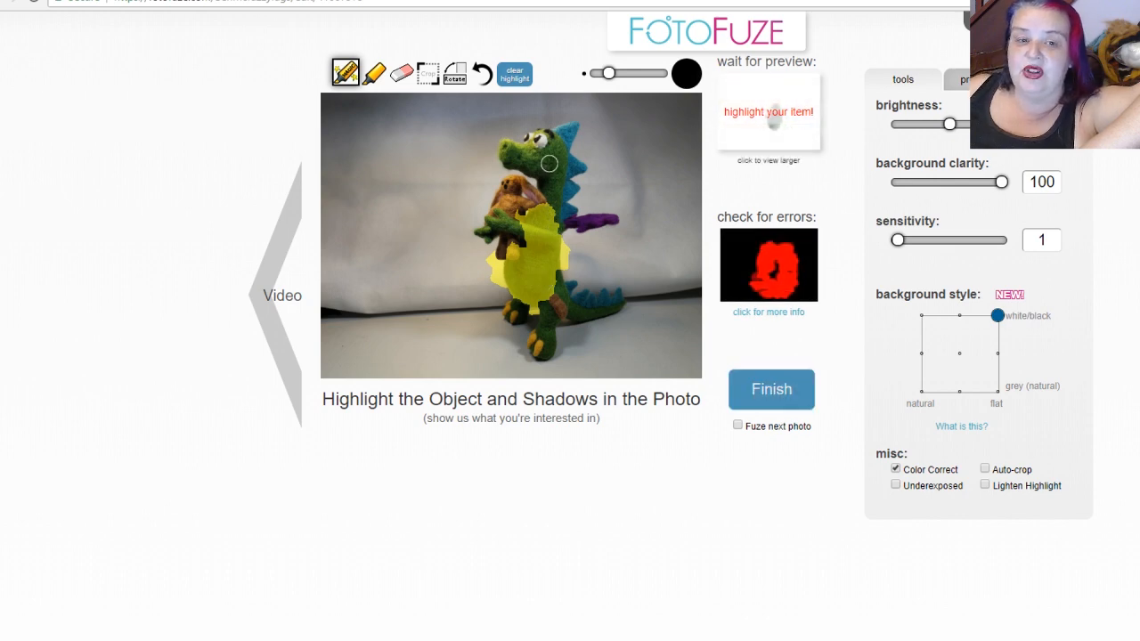
{"action": "mouse_move", "coordinate": [543, 147]}
{"action": "left_mouse_down"}
{"action": "mouse_move", "coordinate": [560, 219]}
{"action": "mouse_move", "coordinate": [563, 134]}
{"action": "mouse_move", "coordinate": [554, 171]}
{"action": "mouse_move", "coordinate": [570, 167]}
{"action": "left_mouse_up"}
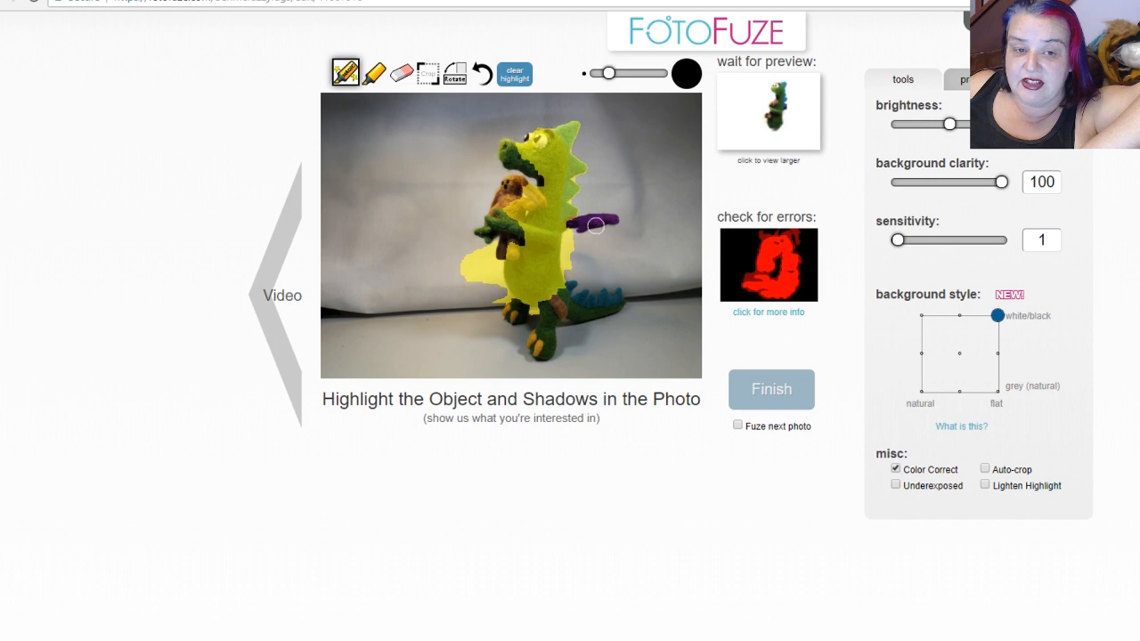
{"action": "left_click_drag", "start_coordinate": [597, 220], "coordinate": [580, 221]}
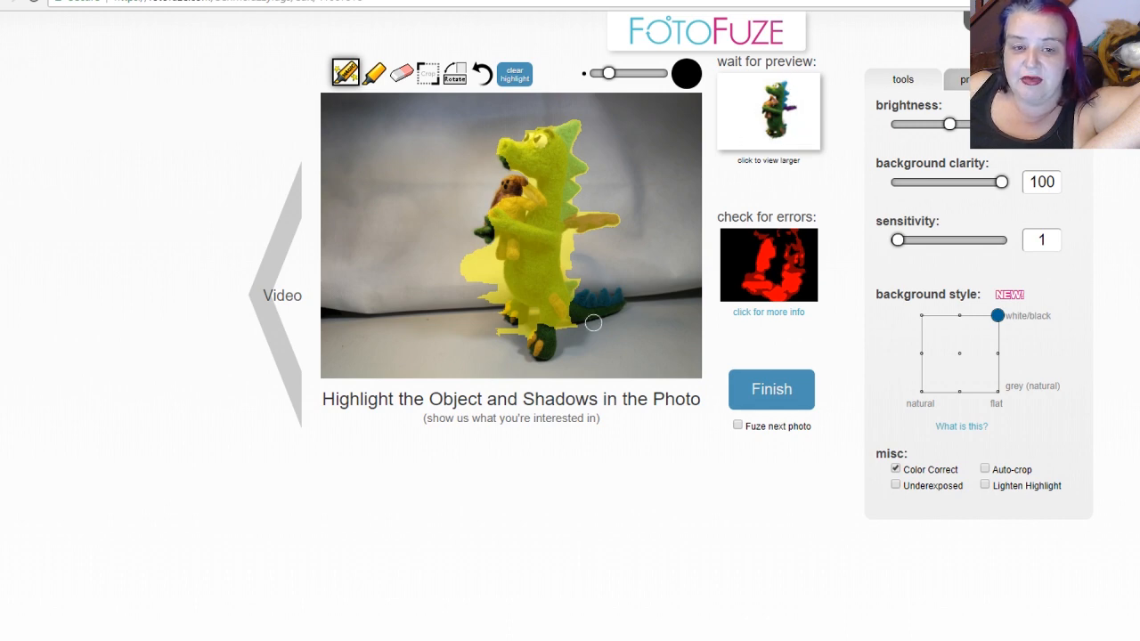
{"action": "mouse_move", "coordinate": [612, 305]}
{"action": "left_mouse_down"}
{"action": "mouse_move", "coordinate": [508, 325]}
{"action": "mouse_move", "coordinate": [659, 285]}
{"action": "mouse_move", "coordinate": [593, 306]}
{"action": "mouse_move", "coordinate": [392, 312]}
{"action": "mouse_move", "coordinate": [583, 307]}
{"action": "left_mouse_up"}
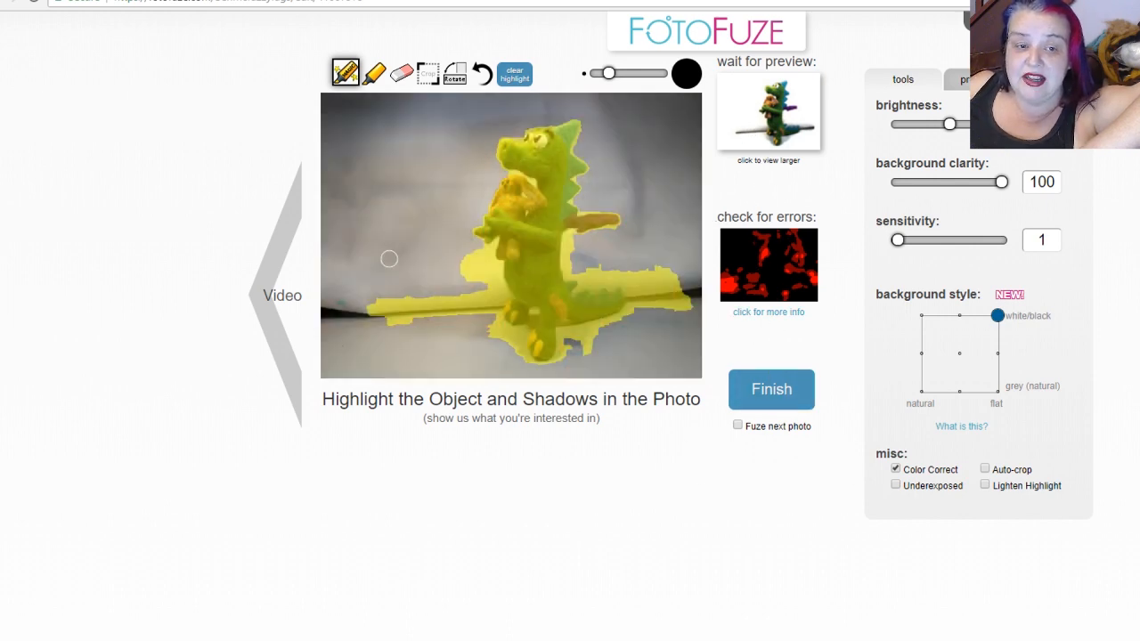
Step: Erase the stray highlight from the background on both sides of the dragon
{"action": "left_click", "coordinate": [402, 76]}
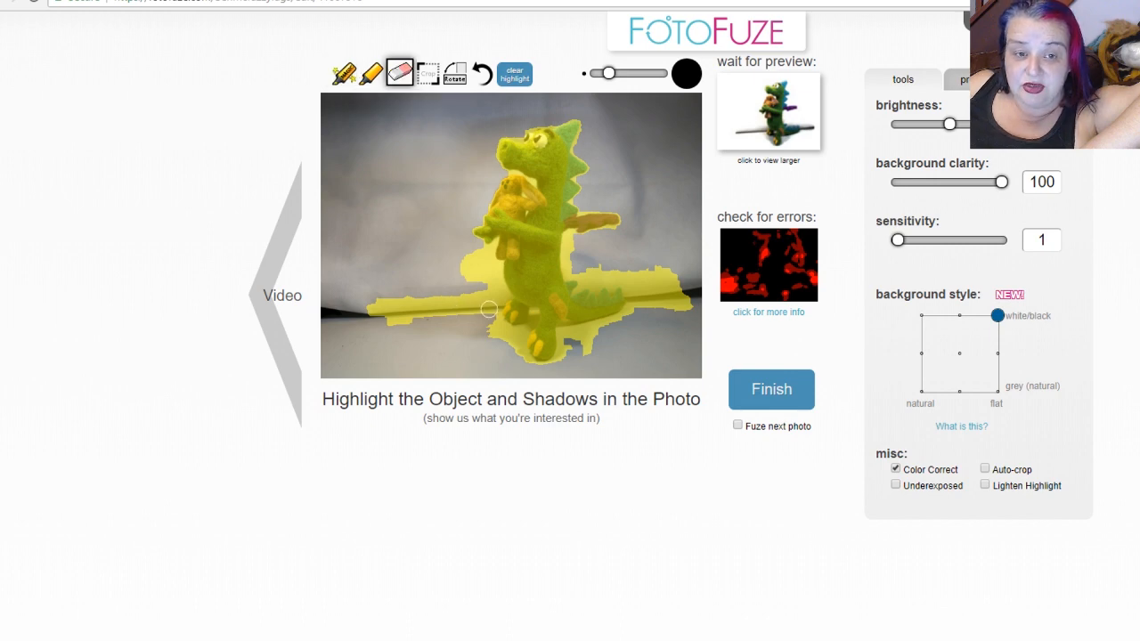
{"action": "mouse_move", "coordinate": [489, 306]}
{"action": "left_mouse_down"}
{"action": "mouse_move", "coordinate": [369, 316]}
{"action": "mouse_move", "coordinate": [362, 293]}
{"action": "mouse_move", "coordinate": [377, 298]}
{"action": "mouse_move", "coordinate": [378, 348]}
{"action": "mouse_move", "coordinate": [385, 297]}
{"action": "mouse_move", "coordinate": [420, 343]}
{"action": "mouse_move", "coordinate": [418, 290]}
{"action": "mouse_move", "coordinate": [486, 295]}
{"action": "mouse_move", "coordinate": [414, 304]}
{"action": "left_mouse_up"}
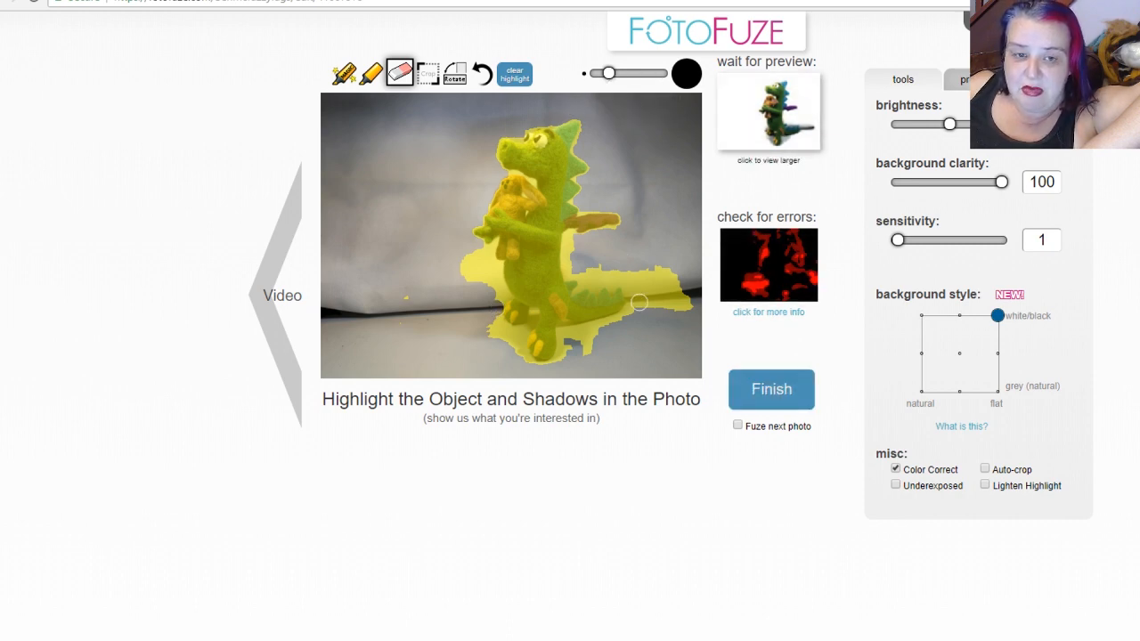
{"action": "mouse_move", "coordinate": [632, 299]}
{"action": "left_mouse_down"}
{"action": "mouse_move", "coordinate": [686, 294]}
{"action": "mouse_move", "coordinate": [671, 288]}
{"action": "mouse_move", "coordinate": [675, 265]}
{"action": "mouse_move", "coordinate": [696, 308]}
{"action": "mouse_move", "coordinate": [655, 274]}
{"action": "mouse_move", "coordinate": [644, 315]}
{"action": "left_mouse_up"}
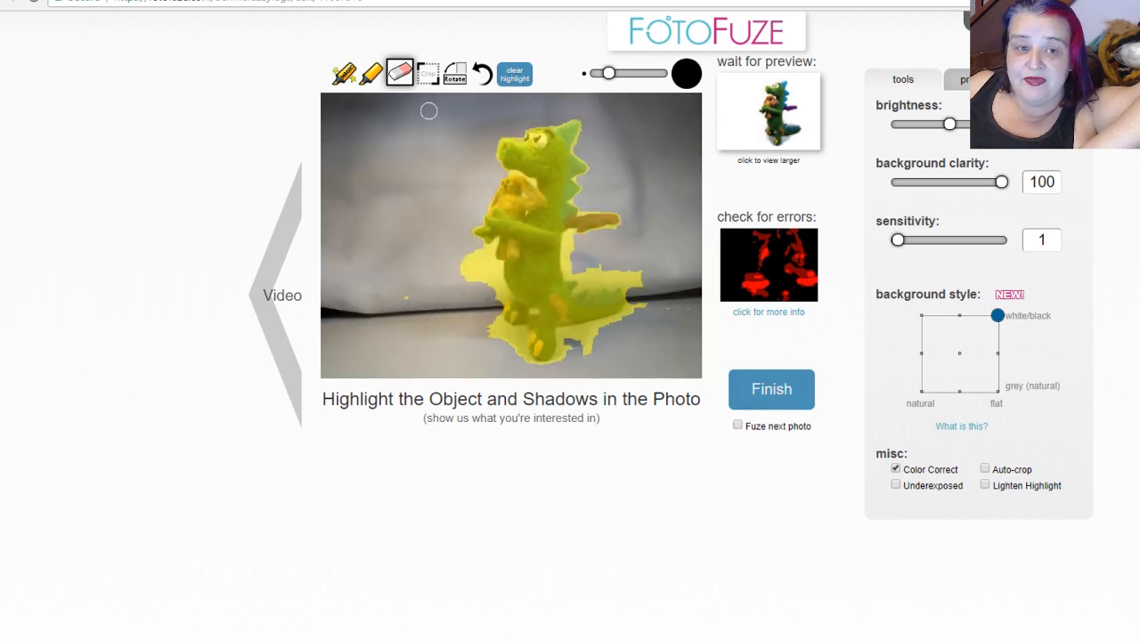
Step: Crop the photo to a square around the dragon and raise the brightness slightly
{"action": "left_click", "coordinate": [429, 75]}
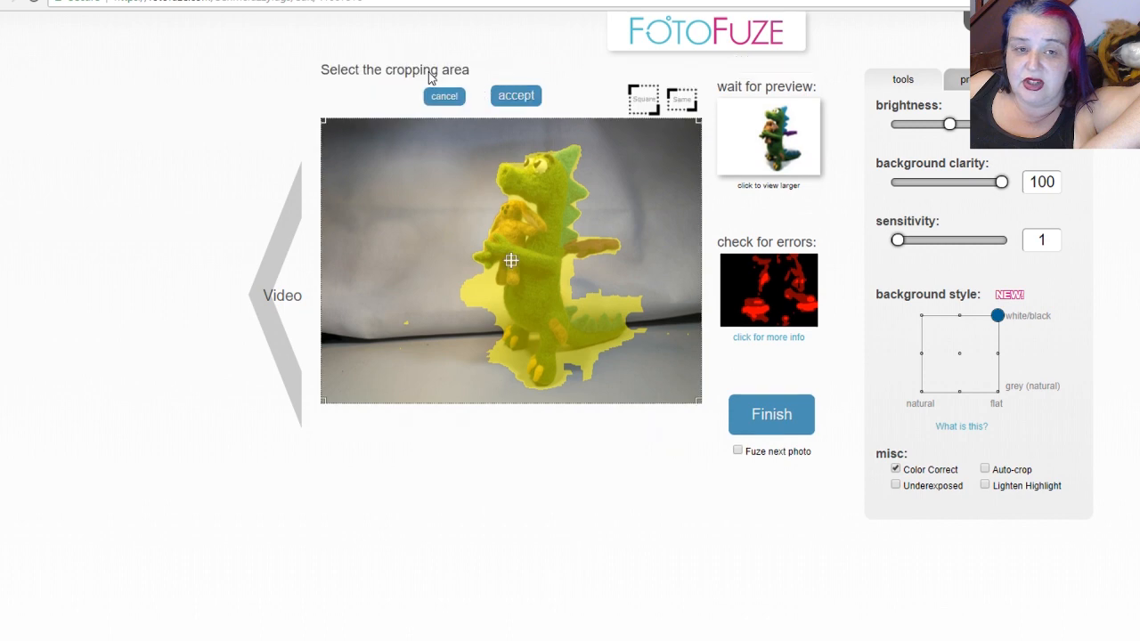
{"action": "left_click", "coordinate": [643, 101]}
{"action": "left_click_drag", "start_coordinate": [532, 185], "coordinate": [546, 194]}
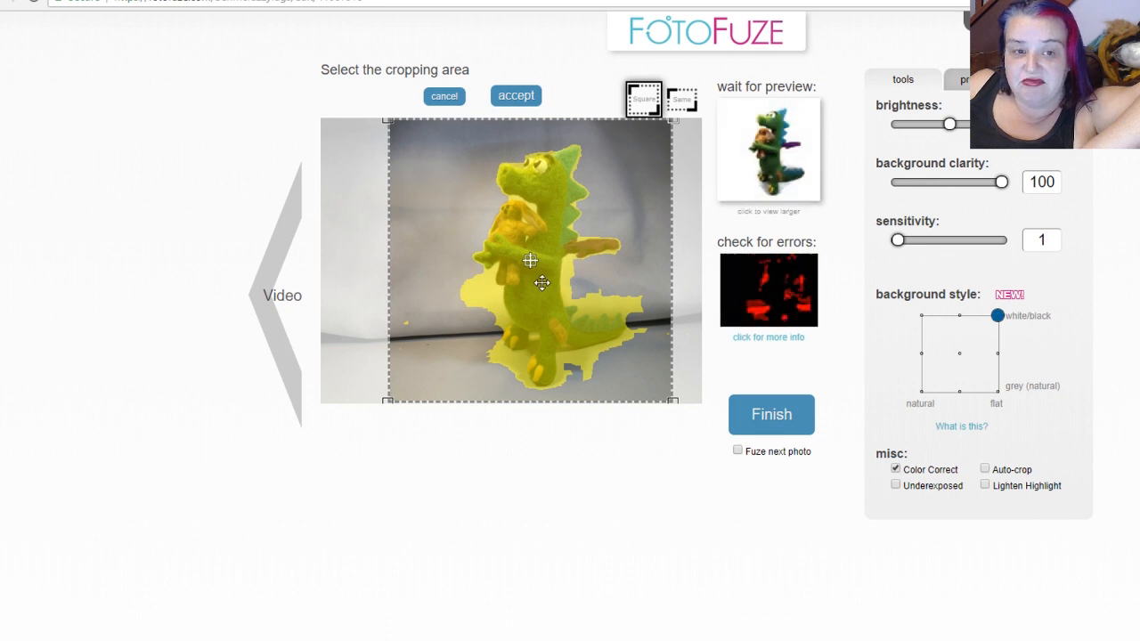
{"action": "left_click", "coordinate": [519, 97]}
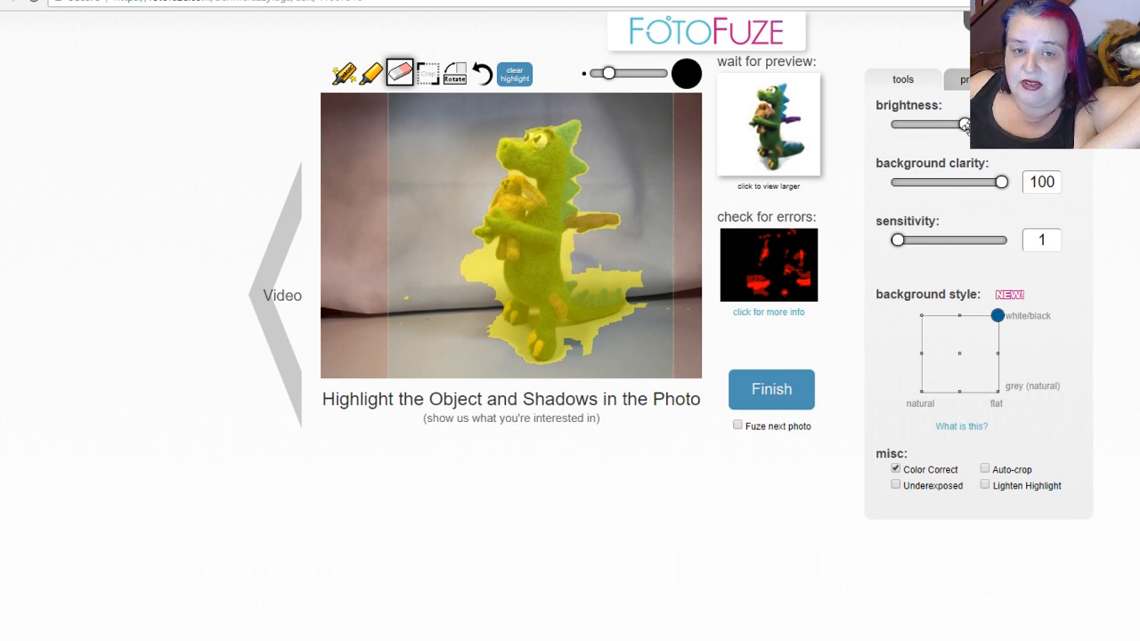
{"action": "mouse_move", "coordinate": [964, 126]}
{"action": "left_mouse_down"}
{"action": "mouse_move", "coordinate": [939, 125]}
{"action": "mouse_move", "coordinate": [962, 125]}
{"action": "left_mouse_up"}
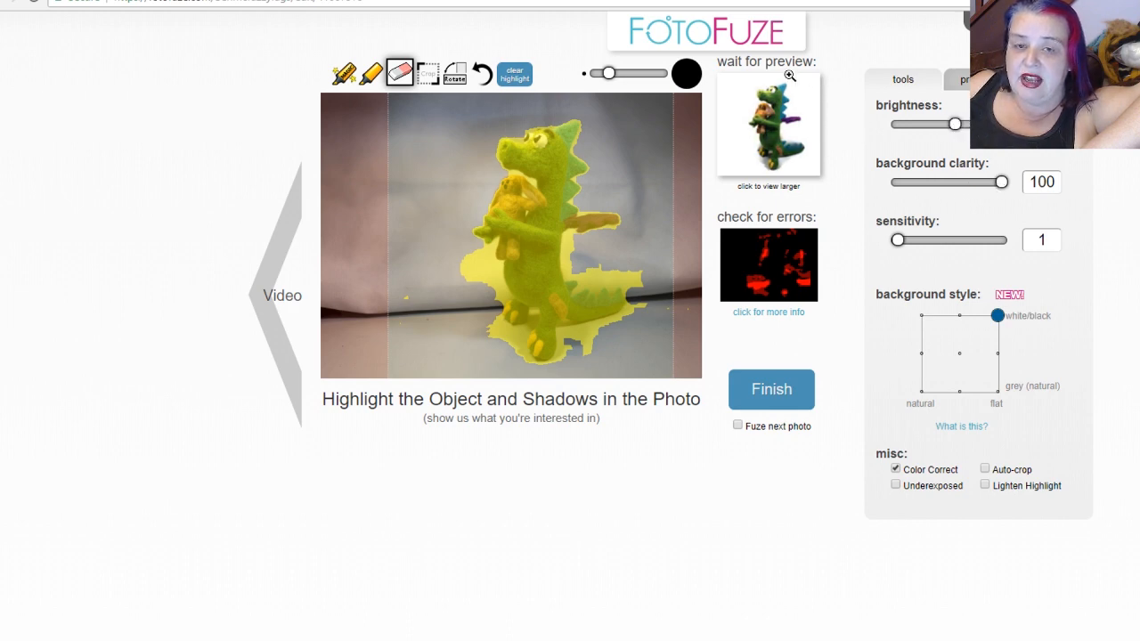
Step: Try background clarity values of 0 and 75, and return it to 100
{"action": "left_click_drag", "start_coordinate": [1000, 182], "coordinate": [894, 189]}
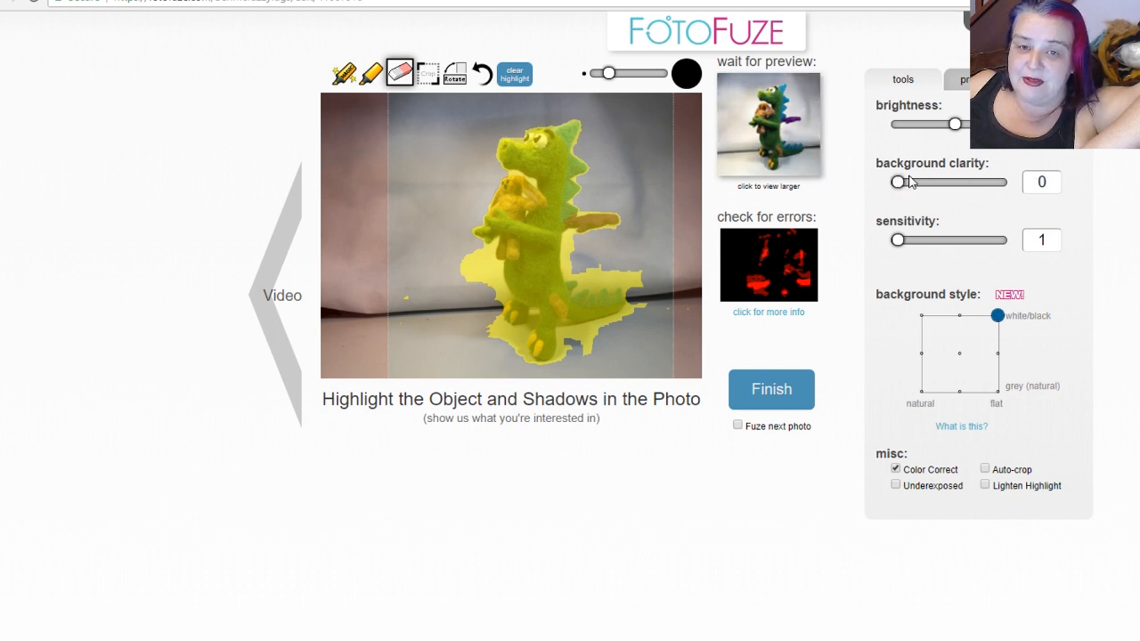
{"action": "left_click_drag", "start_coordinate": [899, 182], "coordinate": [974, 182]}
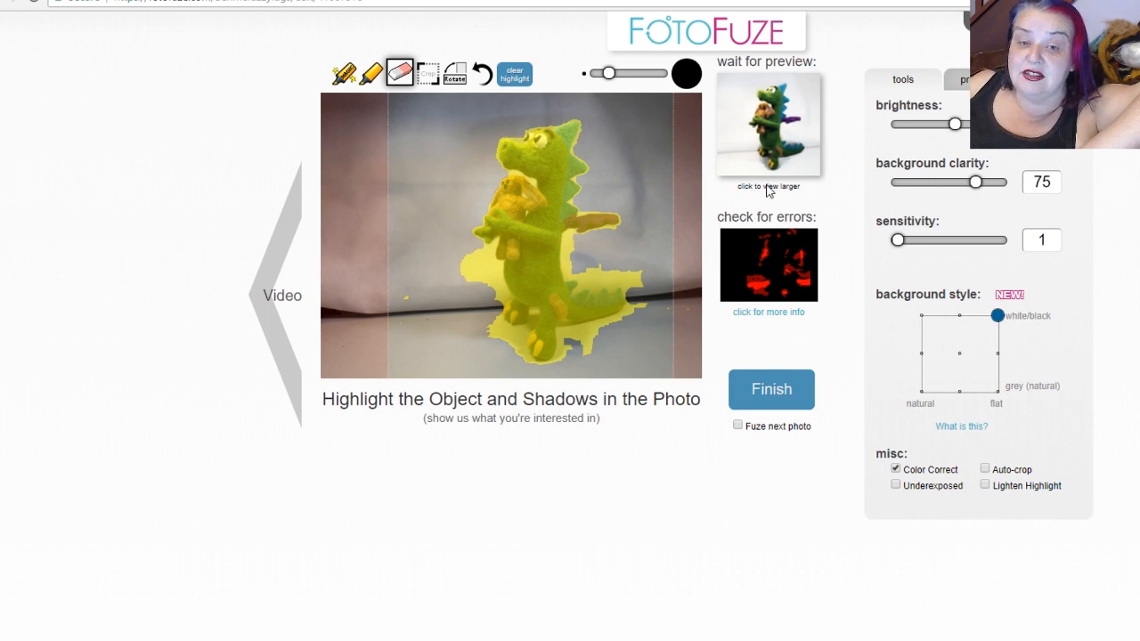
{"action": "left_click_drag", "start_coordinate": [975, 184], "coordinate": [1015, 185]}
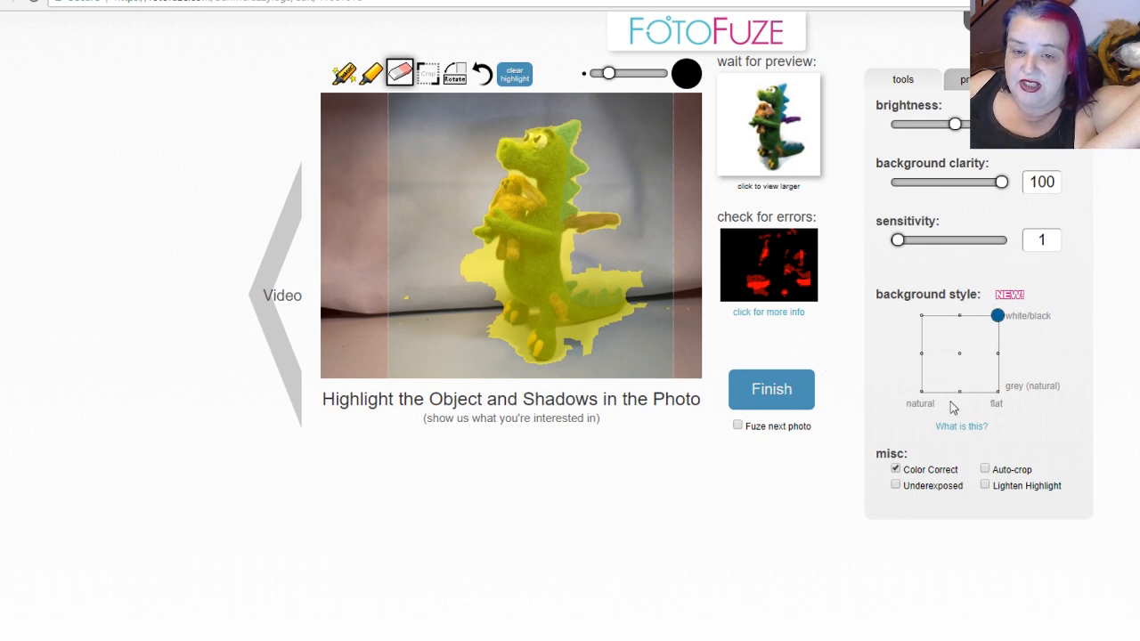
Step: Try the flat grey, natural grey and natural white/black background styles on the dragon photo
{"action": "left_click", "coordinate": [997, 388]}
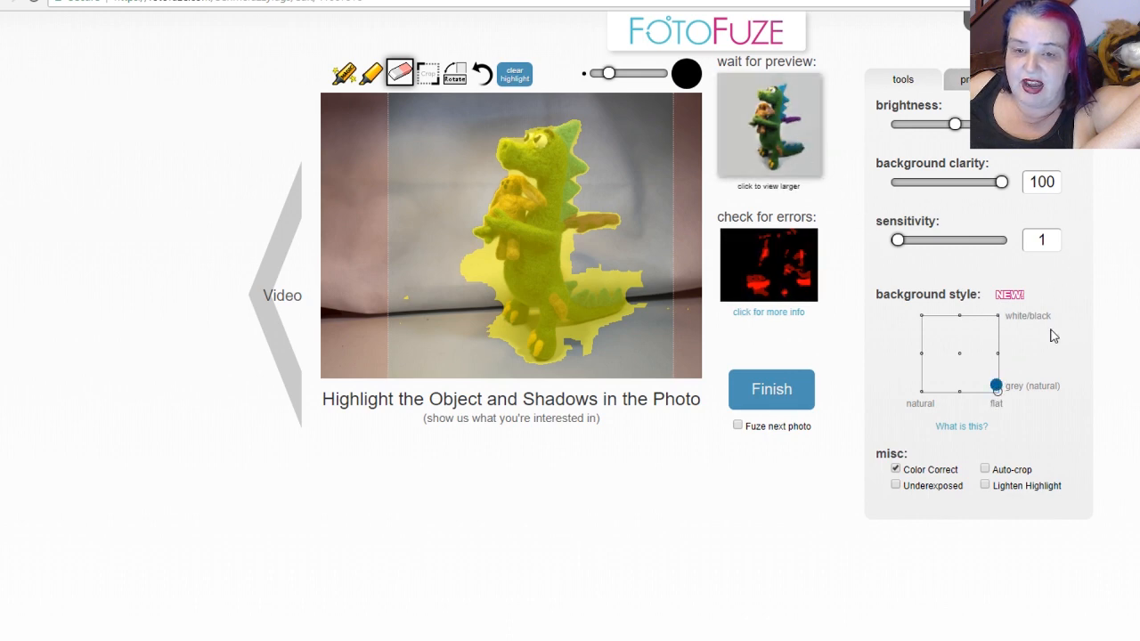
{"action": "left_click", "coordinate": [924, 392]}
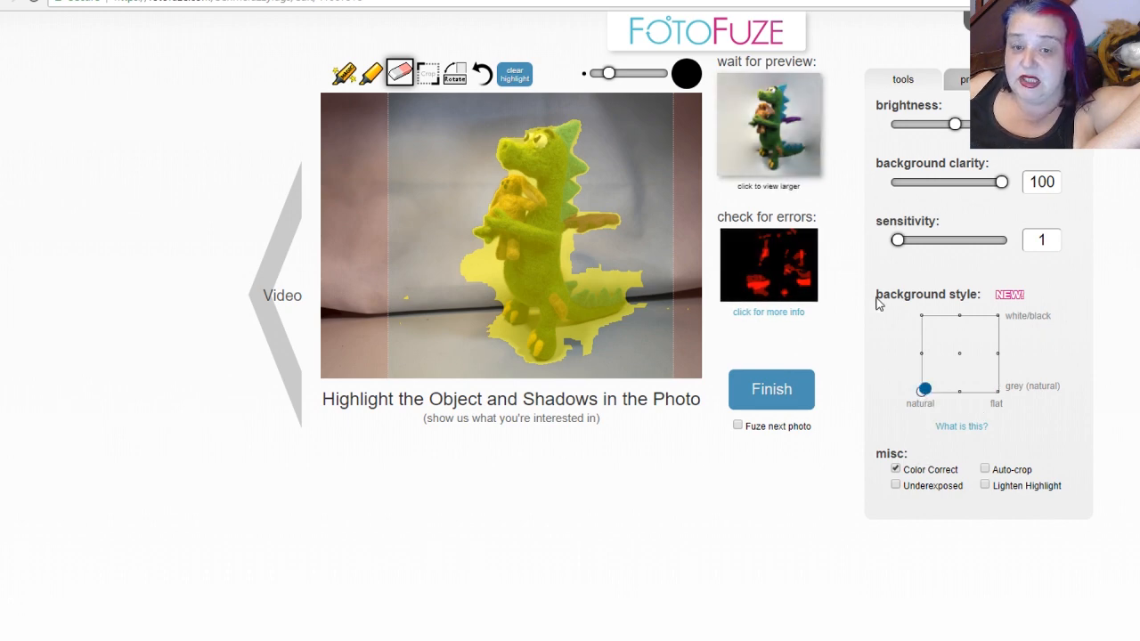
{"action": "left_click", "coordinate": [924, 317]}
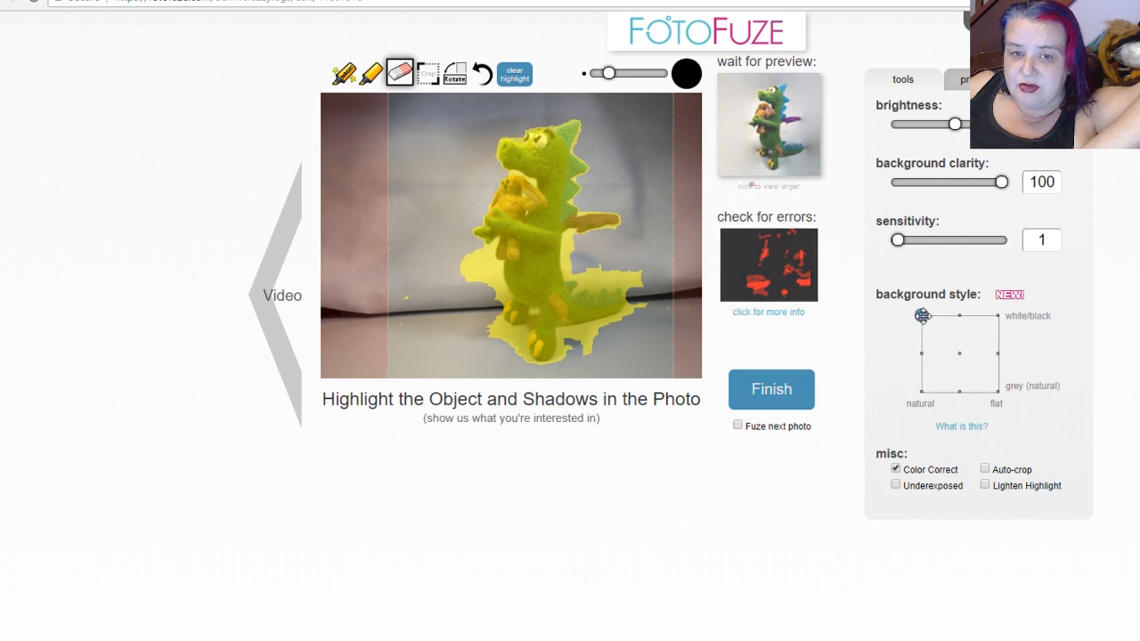
Step: Set the background style to flat white/black and finish the dragon photo
{"action": "left_click", "coordinate": [998, 317]}
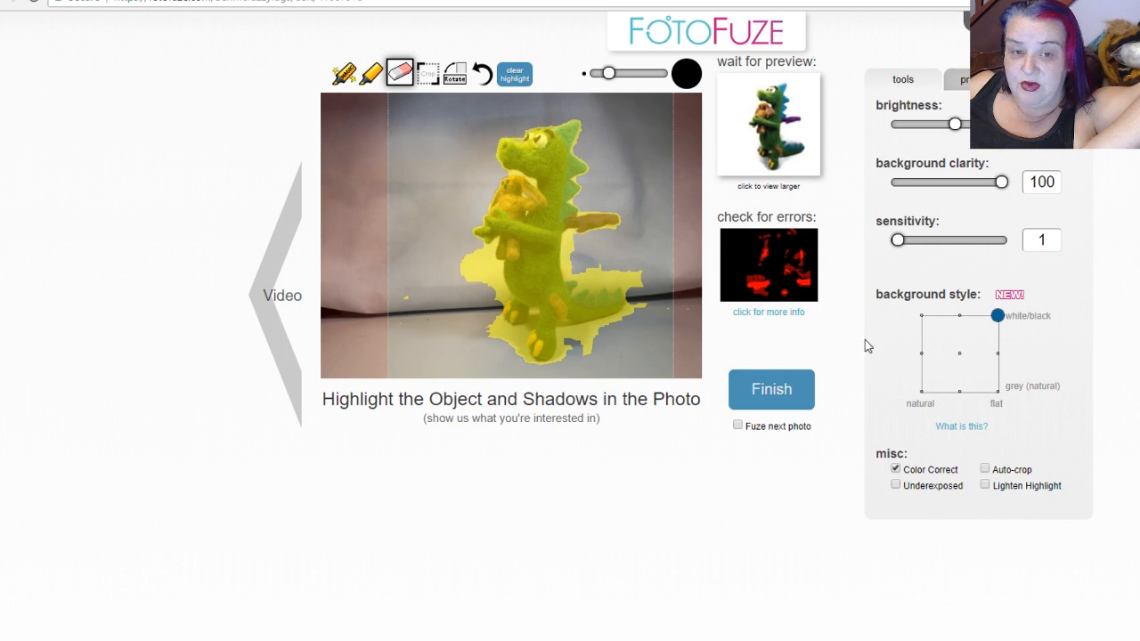
{"action": "left_click", "coordinate": [771, 395]}
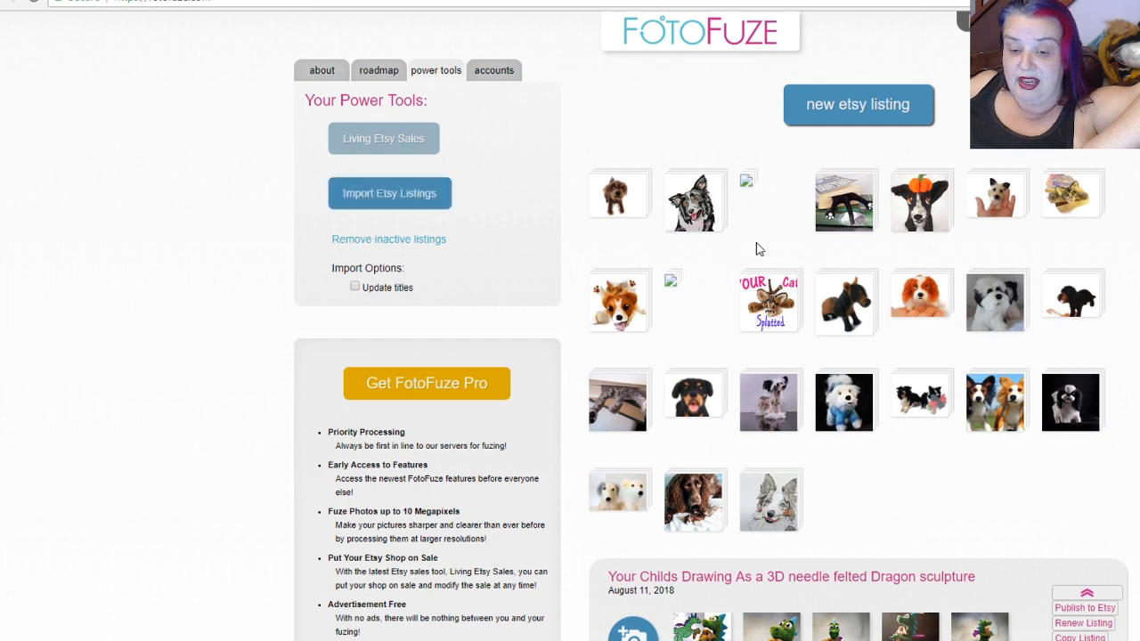
Step: Expand the Custom West Highland White terrier listing and open its first photo for editing
{"action": "scroll", "coordinate": [668, 392], "scroll_direction": "down", "scroll_amount": 3}
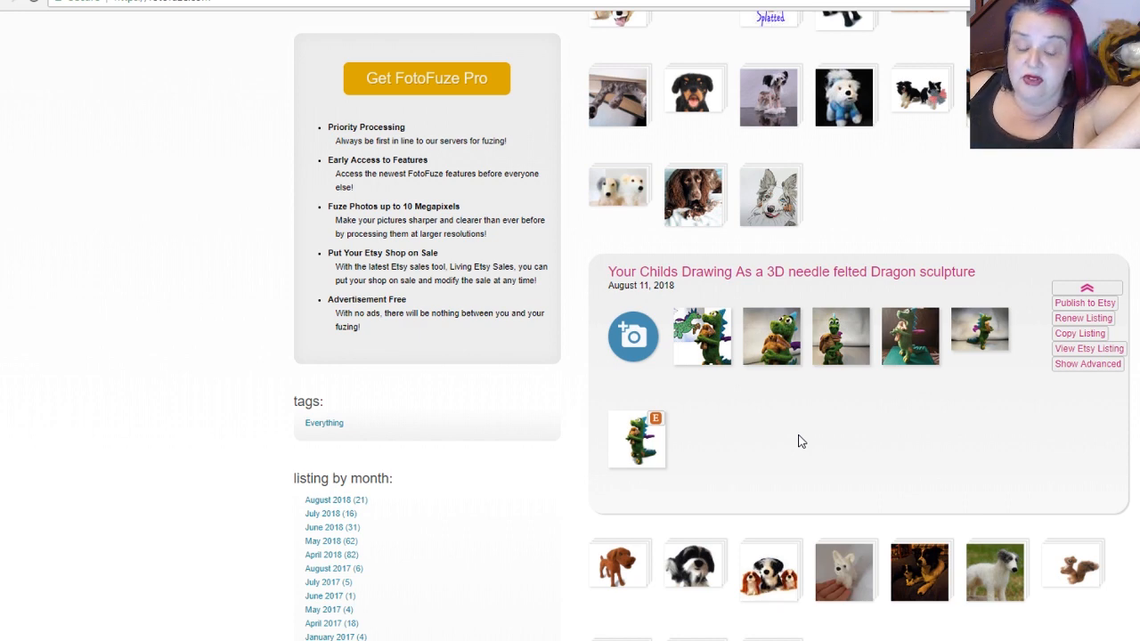
{"action": "left_click", "coordinate": [844, 583]}
{"action": "scroll", "coordinate": [864, 585], "scroll_direction": "down", "scroll_amount": 3}
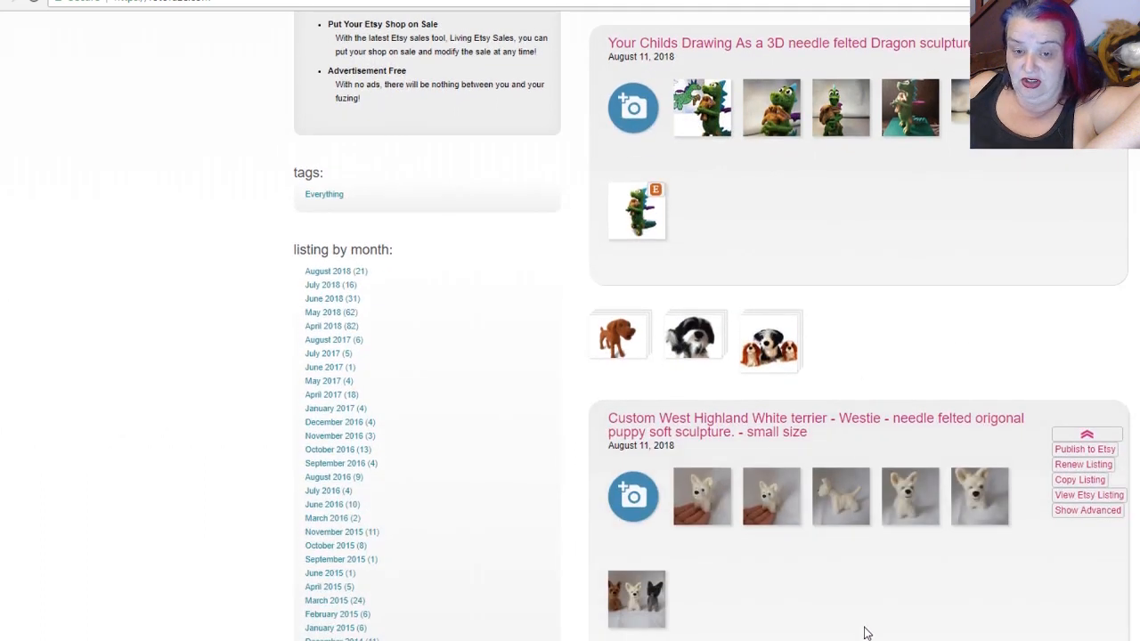
{"action": "left_click", "coordinate": [700, 508]}
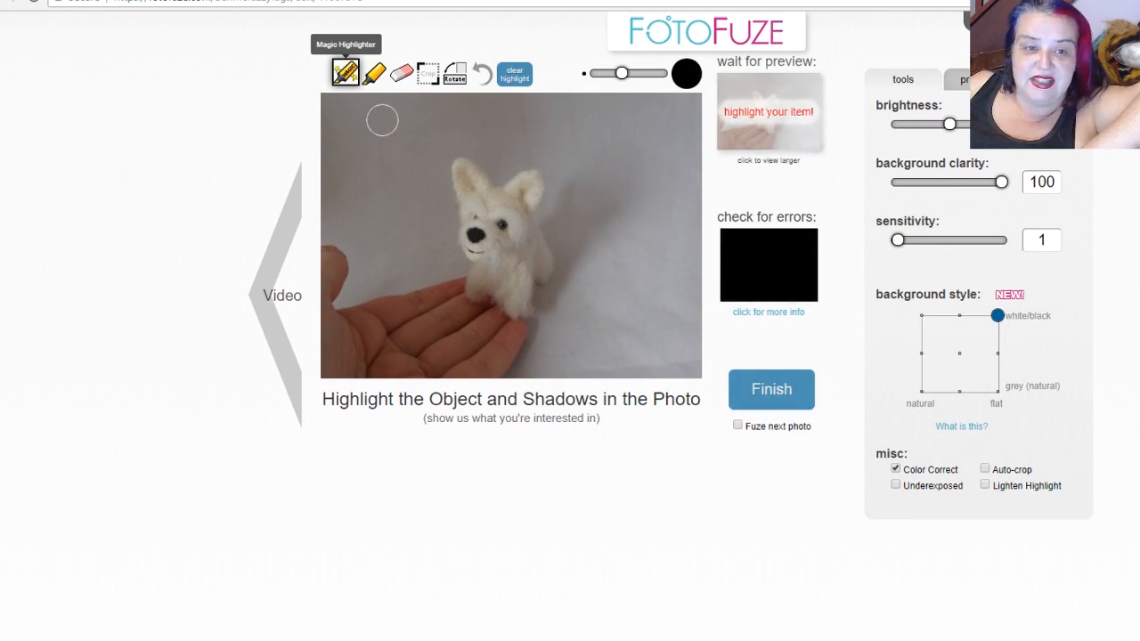
Step: Reduce the brush size slightly and highlight the white dog's ears, face and body with the Magic Highlighter
{"action": "left_click_drag", "start_coordinate": [620, 73], "coordinate": [611, 72]}
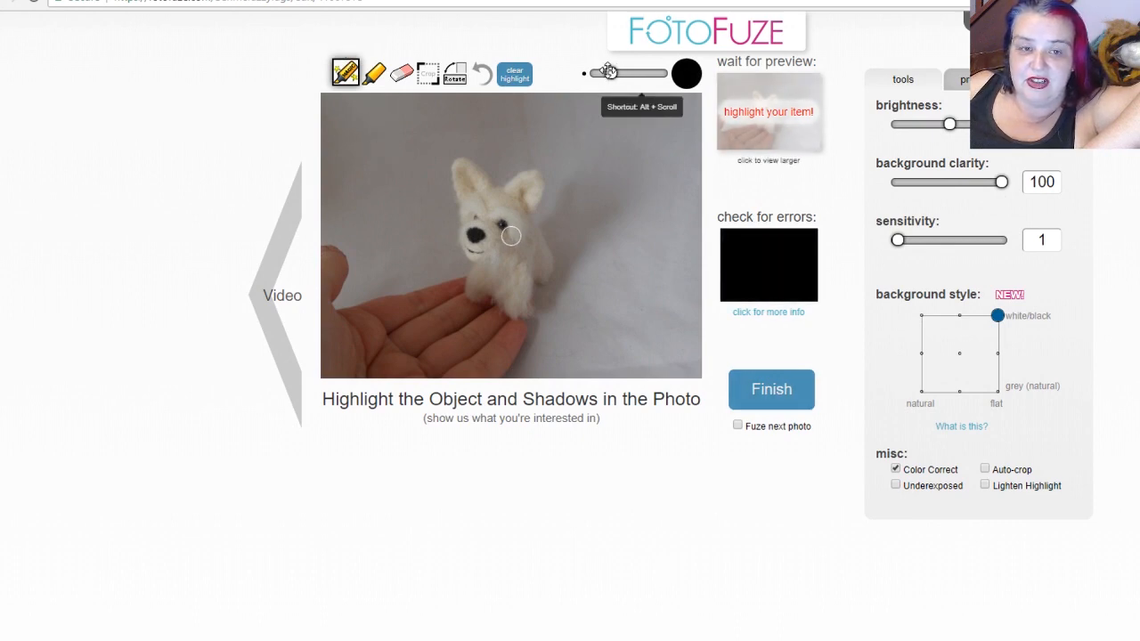
{"action": "mouse_move", "coordinate": [472, 184]}
{"action": "left_mouse_down"}
{"action": "mouse_move", "coordinate": [493, 252]}
{"action": "mouse_move", "coordinate": [475, 305]}
{"action": "left_mouse_up"}
{"action": "mouse_move", "coordinate": [527, 183]}
{"action": "left_mouse_down"}
{"action": "mouse_move", "coordinate": [512, 239]}
{"action": "mouse_move", "coordinate": [466, 313]}
{"action": "mouse_move", "coordinate": [534, 264]}
{"action": "mouse_move", "coordinate": [502, 285]}
{"action": "left_mouse_up"}
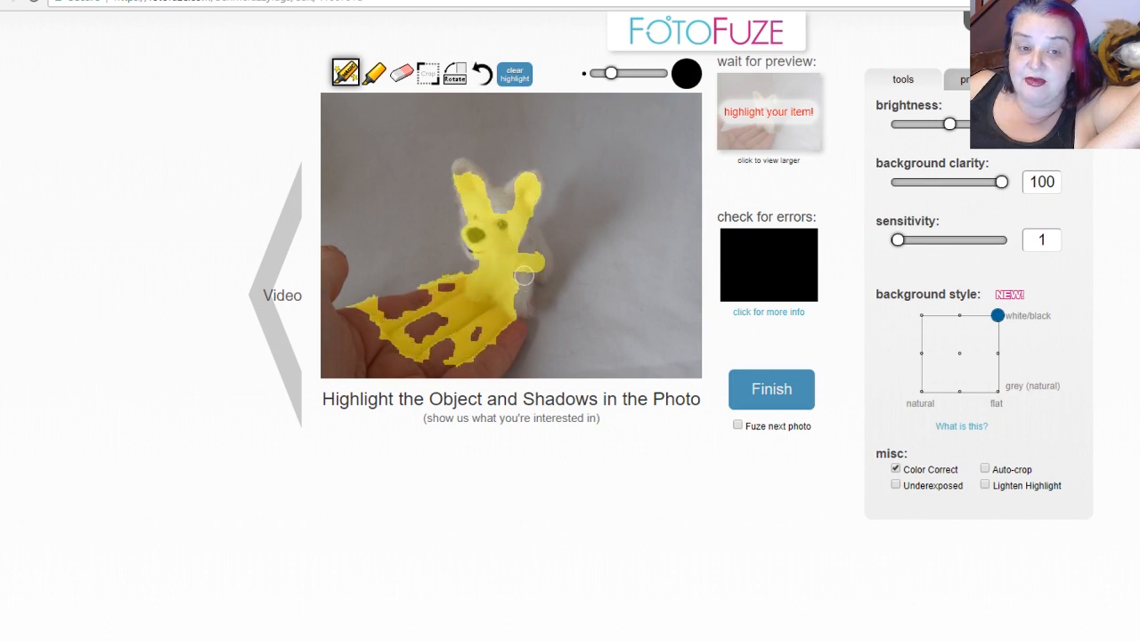
Step: Extend the highlight over the whole hand and the shadow beside the dog
{"action": "left_click_drag", "start_coordinate": [333, 329], "coordinate": [456, 289]}
{"action": "mouse_move", "coordinate": [333, 258]}
{"action": "left_mouse_down"}
{"action": "mouse_move", "coordinate": [326, 314]}
{"action": "mouse_move", "coordinate": [342, 265]}
{"action": "mouse_move", "coordinate": [328, 327]}
{"action": "mouse_move", "coordinate": [340, 358]}
{"action": "left_mouse_up"}
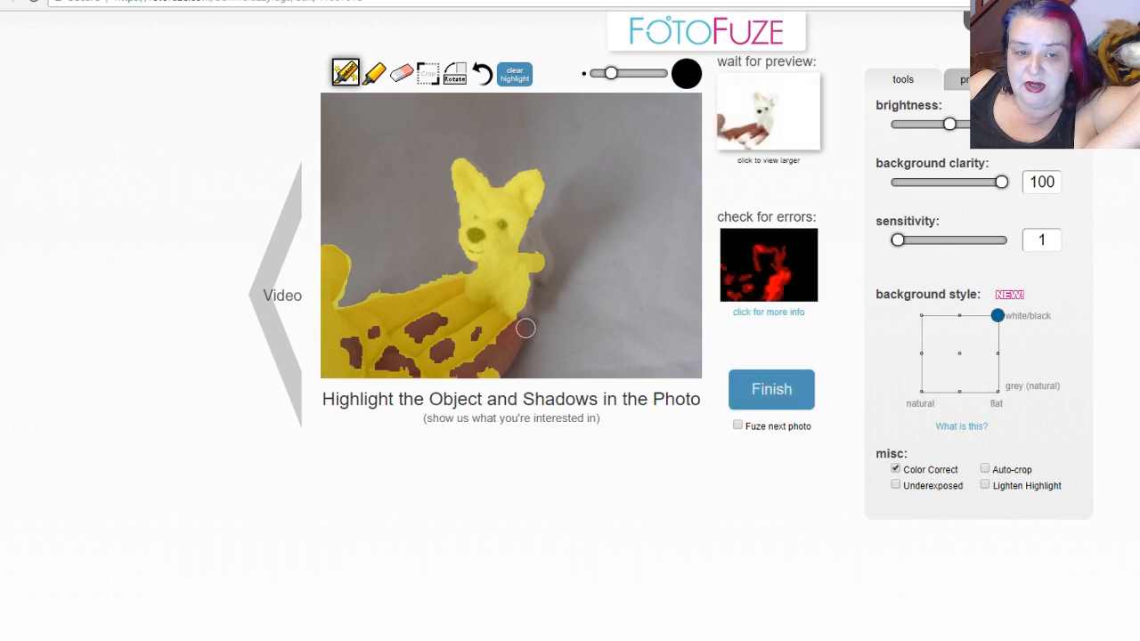
{"action": "mouse_move", "coordinate": [529, 326]}
{"action": "left_mouse_down"}
{"action": "mouse_move", "coordinate": [477, 386]}
{"action": "mouse_move", "coordinate": [494, 335]}
{"action": "mouse_move", "coordinate": [507, 331]}
{"action": "mouse_move", "coordinate": [457, 374]}
{"action": "left_mouse_up"}
{"action": "mouse_move", "coordinate": [479, 316]}
{"action": "left_mouse_down"}
{"action": "mouse_move", "coordinate": [415, 368]}
{"action": "mouse_move", "coordinate": [406, 357]}
{"action": "mouse_move", "coordinate": [431, 319]}
{"action": "mouse_move", "coordinate": [352, 364]}
{"action": "mouse_move", "coordinate": [385, 339]}
{"action": "left_mouse_up"}
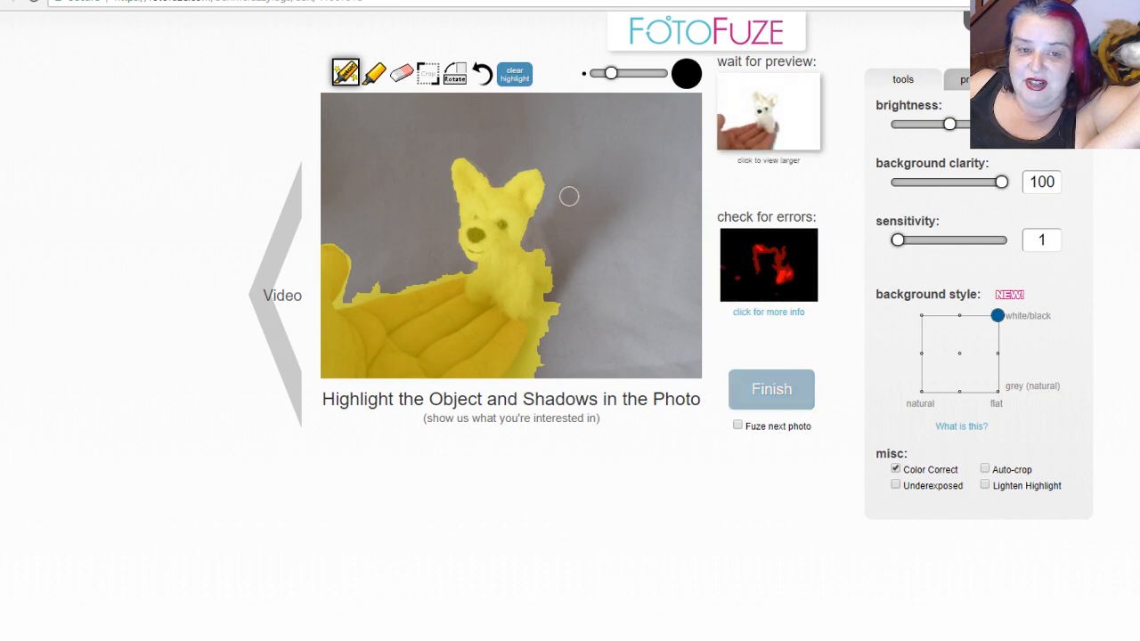
{"action": "mouse_move", "coordinate": [568, 196]}
{"action": "left_mouse_down"}
{"action": "mouse_move", "coordinate": [553, 249]}
{"action": "mouse_move", "coordinate": [603, 216]}
{"action": "mouse_move", "coordinate": [565, 241]}
{"action": "mouse_move", "coordinate": [593, 231]}
{"action": "mouse_move", "coordinate": [572, 260]}
{"action": "mouse_move", "coordinate": [559, 215]}
{"action": "mouse_move", "coordinate": [520, 252]}
{"action": "mouse_move", "coordinate": [517, 223]}
{"action": "left_mouse_up"}
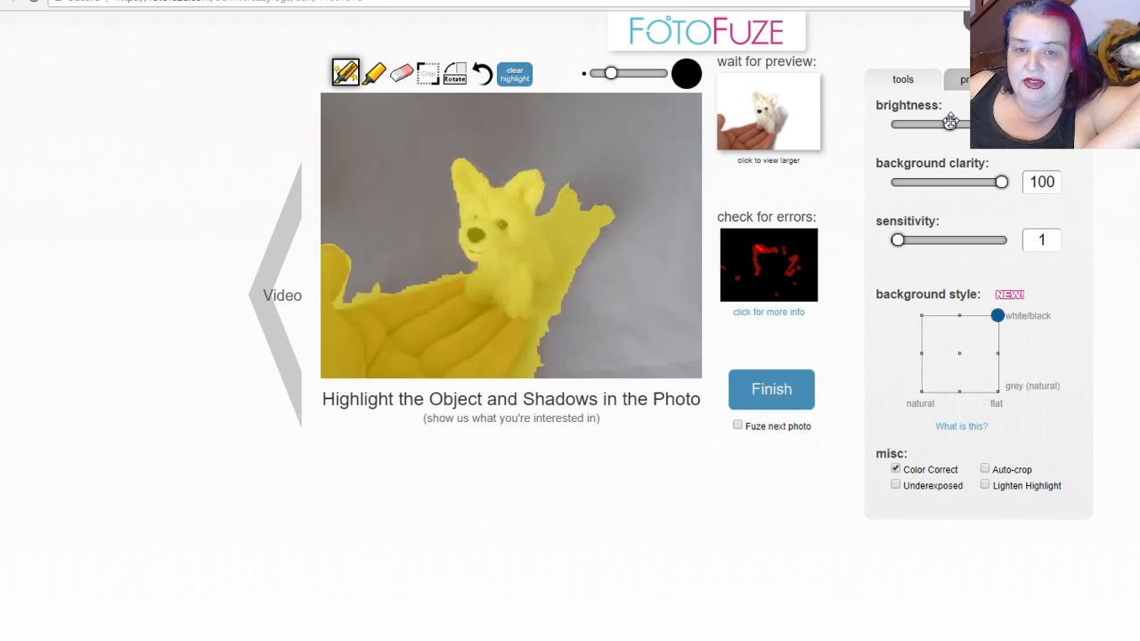
Step: Finish the Westie photo with slightly raised brightness and a background clarity of 55
{"action": "mouse_move", "coordinate": [950, 122]}
{"action": "left_mouse_down"}
{"action": "mouse_move", "coordinate": [901, 123]}
{"action": "mouse_move", "coordinate": [956, 123]}
{"action": "left_mouse_up"}
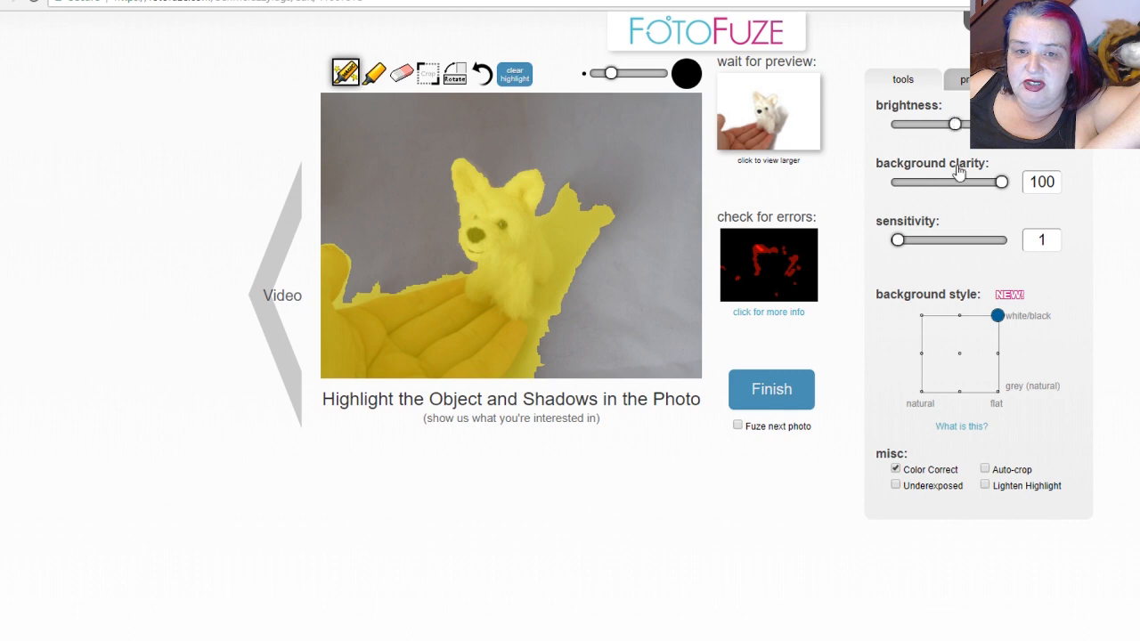
{"action": "left_click_drag", "start_coordinate": [1000, 182], "coordinate": [953, 182]}
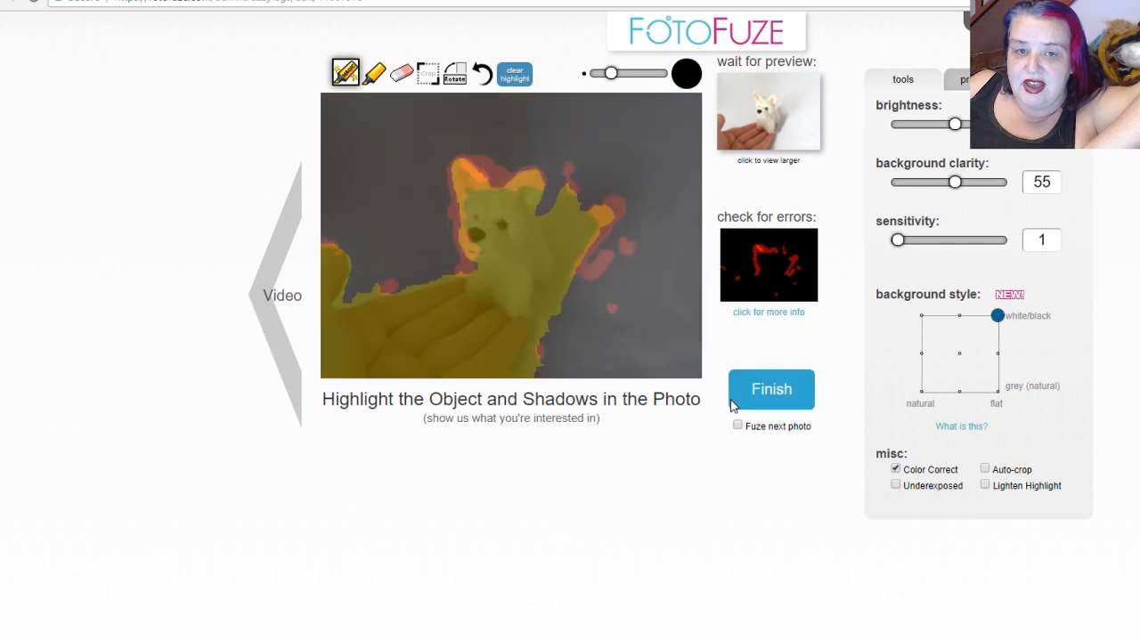
{"action": "left_click", "coordinate": [782, 389]}
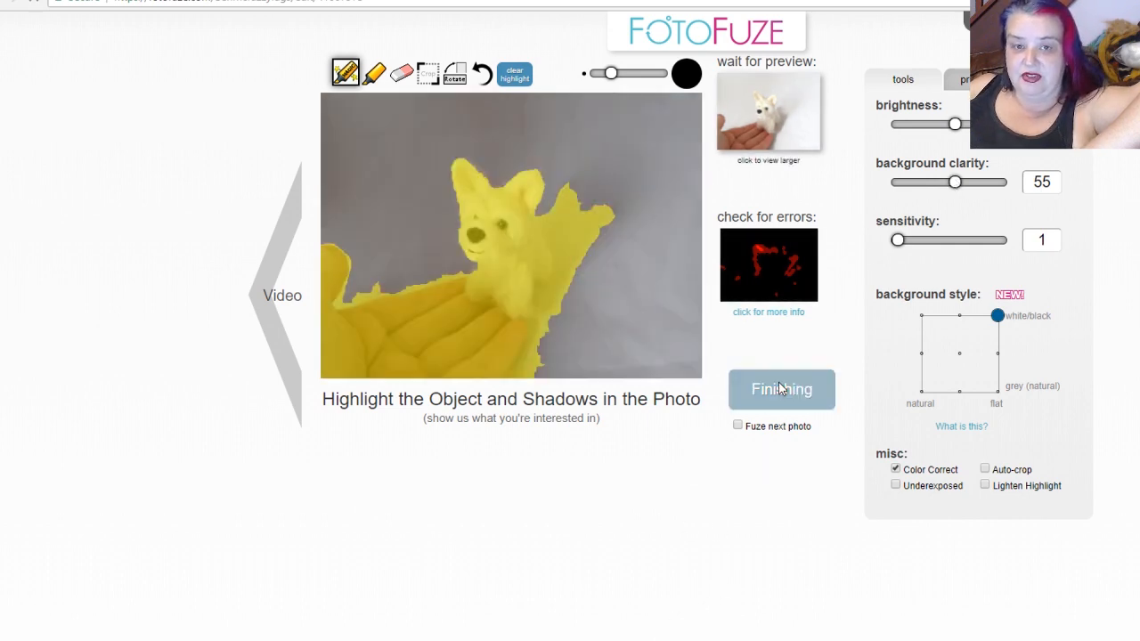